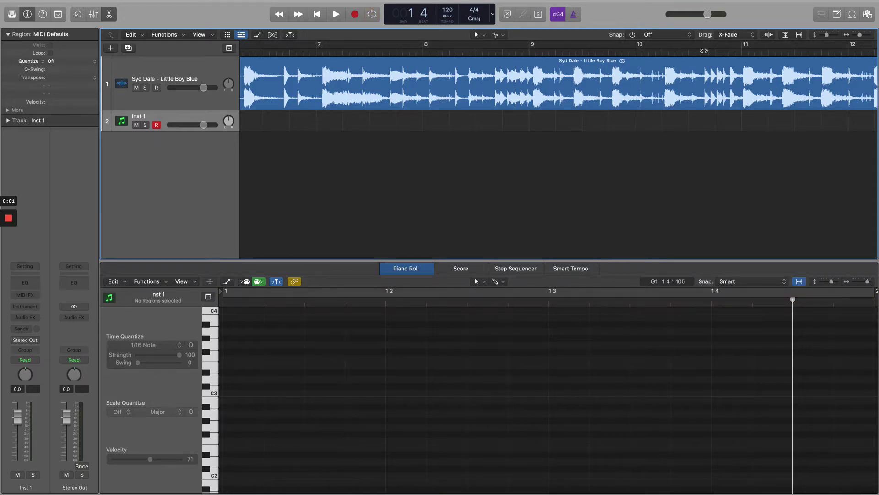
Step: Play back the Syd Dale audio track between bars 13 and 19 to locate a phrase for looping
{"action": "scroll", "coordinate": [705, 51], "scroll_direction": "right", "scroll_amount": 10}
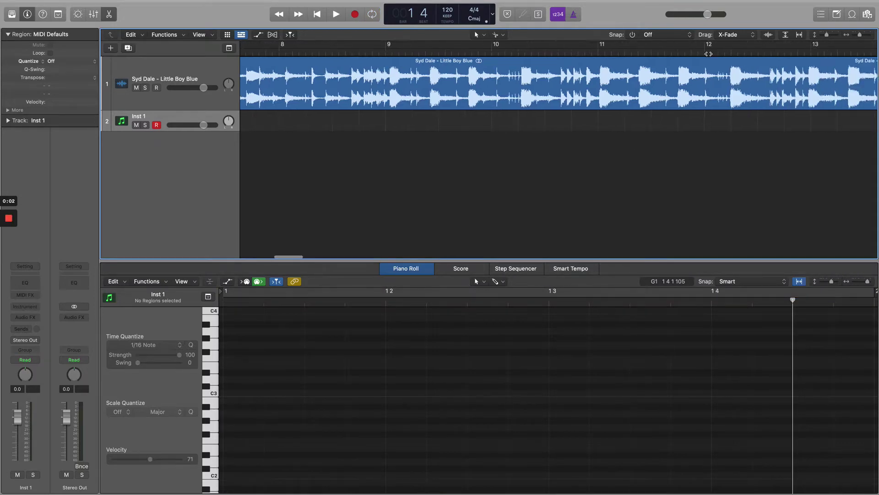
{"action": "double_click", "coordinate": [678, 50]}
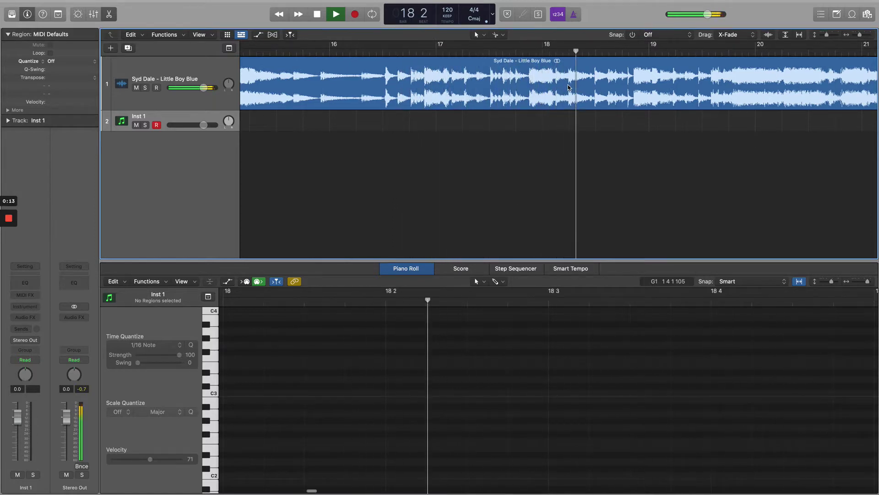
{"action": "key", "text": "space"}
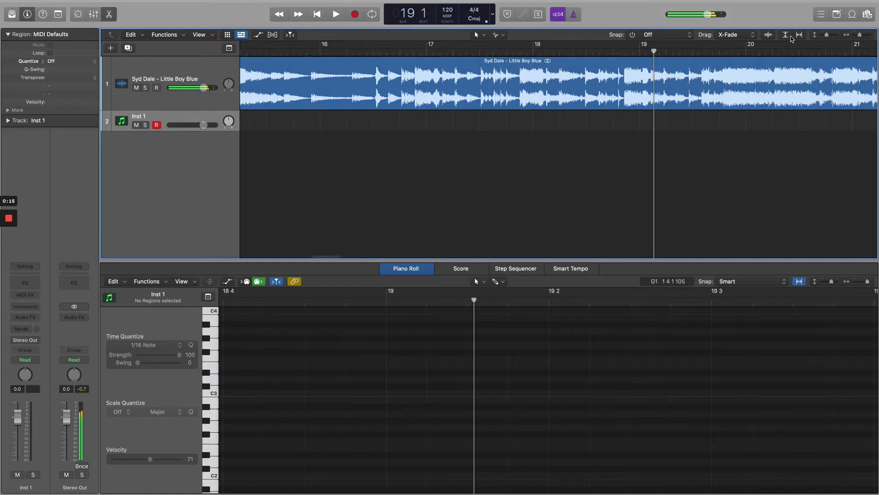
{"action": "left_click_drag", "start_coordinate": [857, 36], "coordinate": [860, 36]}
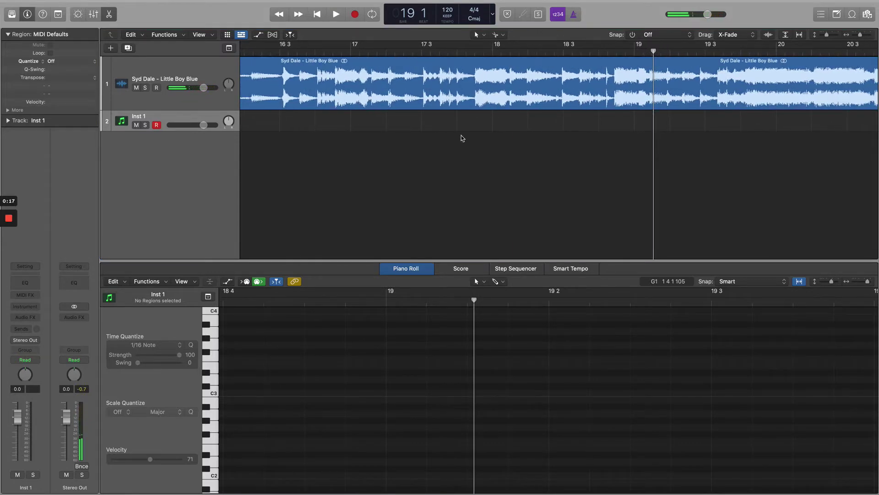
{"action": "left_click", "coordinate": [324, 50]}
{"action": "key", "text": "space"}
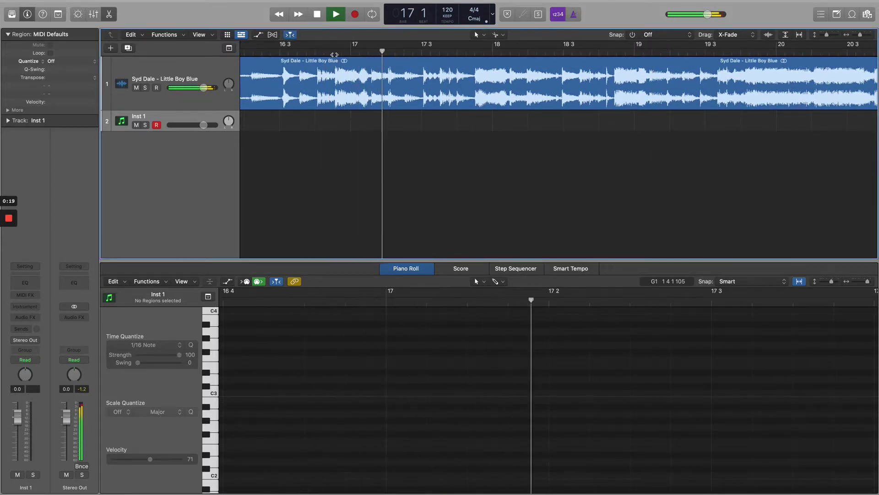
{"action": "key", "text": "space"}
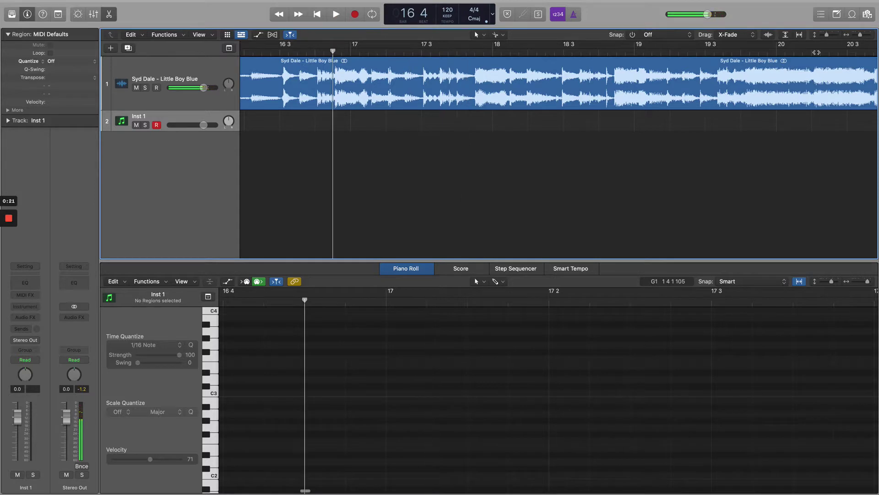
{"action": "left_click", "coordinate": [862, 37]}
{"action": "key", "text": "space"}
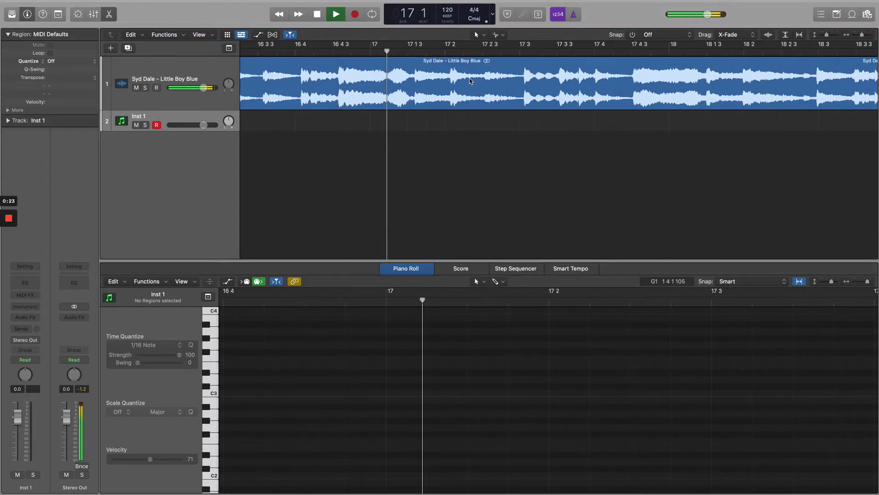
{"action": "key", "text": "space"}
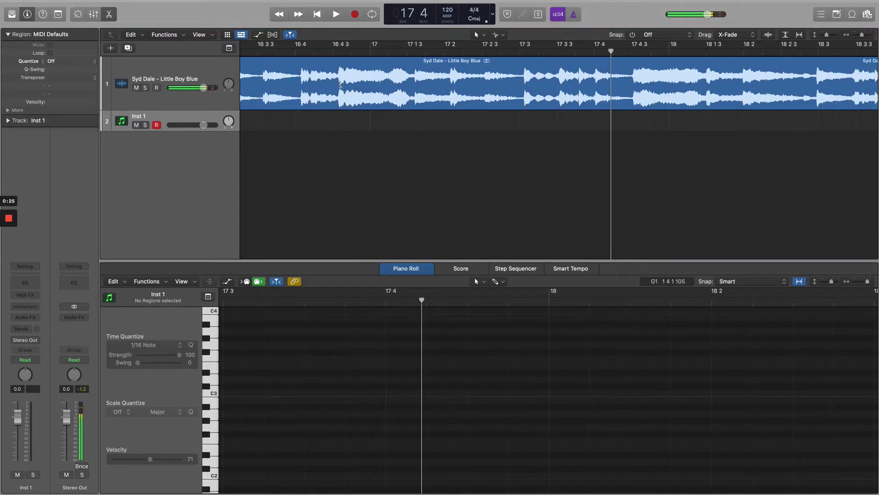
Step: Split the Syd Dale region at the hits near 16 4 3 and 17 4 3, and play back the section between the cuts
{"action": "left_click", "coordinate": [339, 83]}
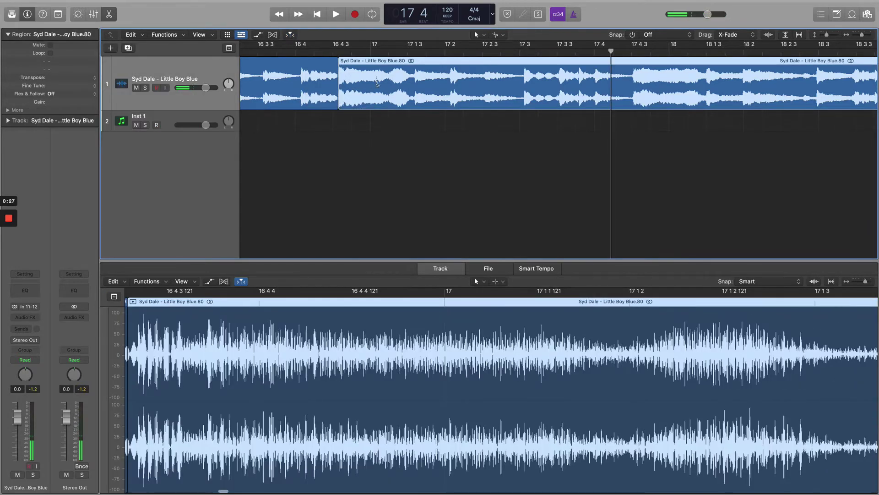
{"action": "left_click", "coordinate": [634, 81], "text": "super"}
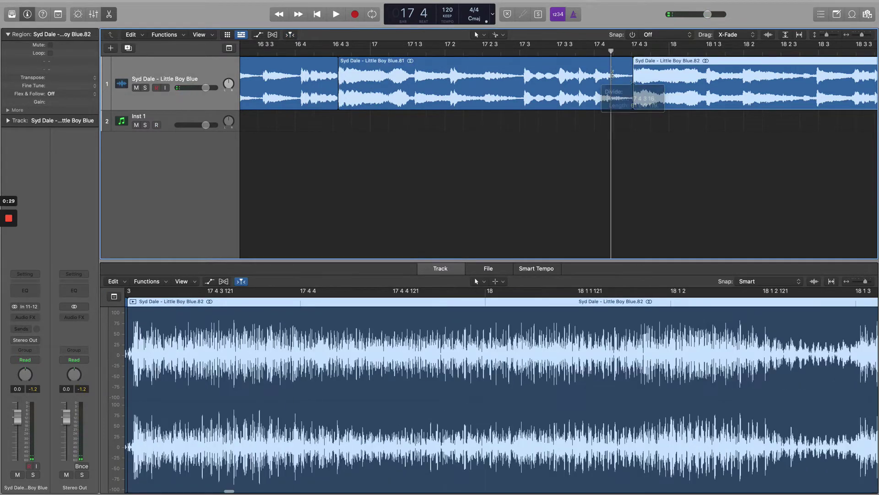
{"action": "left_click", "coordinate": [324, 52]}
{"action": "key", "text": "space"}
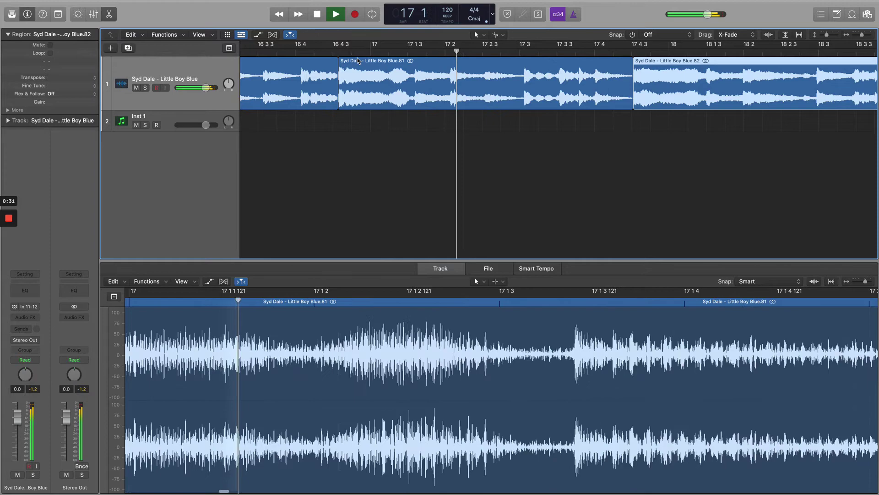
{"action": "key", "text": "space"}
Step: Set the cycle range to the isolated region between 16 4 3 and 17 4 3 and play it as a loop
{"action": "left_click", "coordinate": [425, 81]}
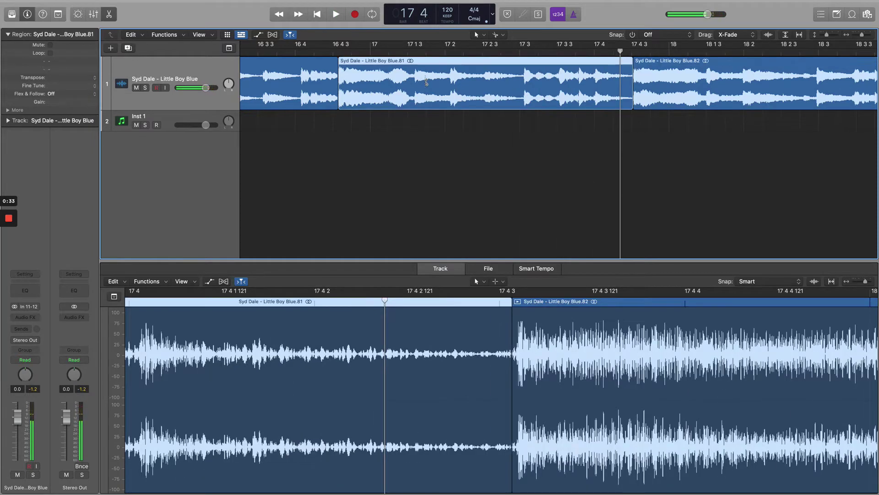
{"action": "key", "text": "super+u"}
{"action": "key", "text": "space"}
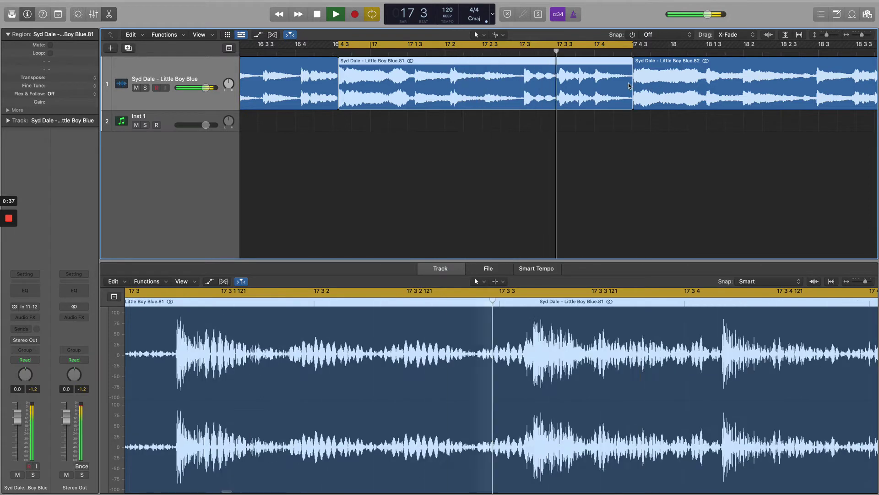
{"action": "key", "text": "space"}
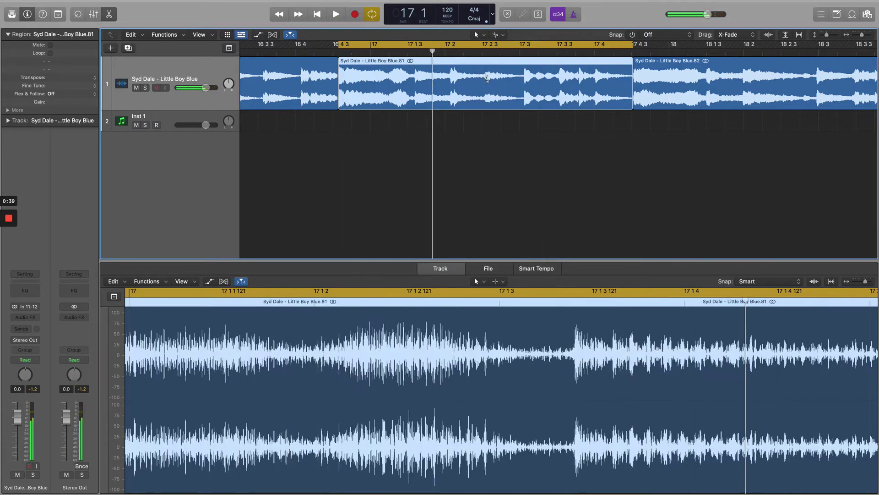
Step: Split the looped region into eight short slices at its individual hits
{"action": "left_click", "coordinate": [485, 79]}
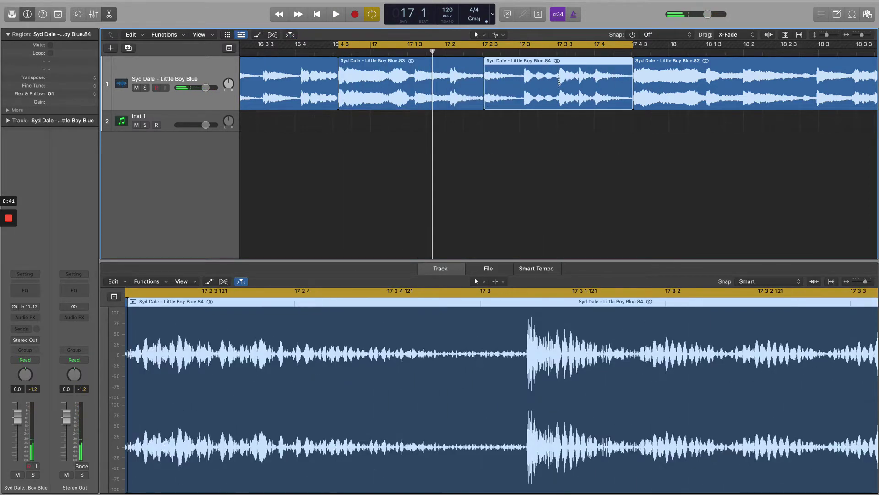
{"action": "left_click", "coordinate": [559, 81]}
{"action": "left_click", "coordinate": [524, 82]}
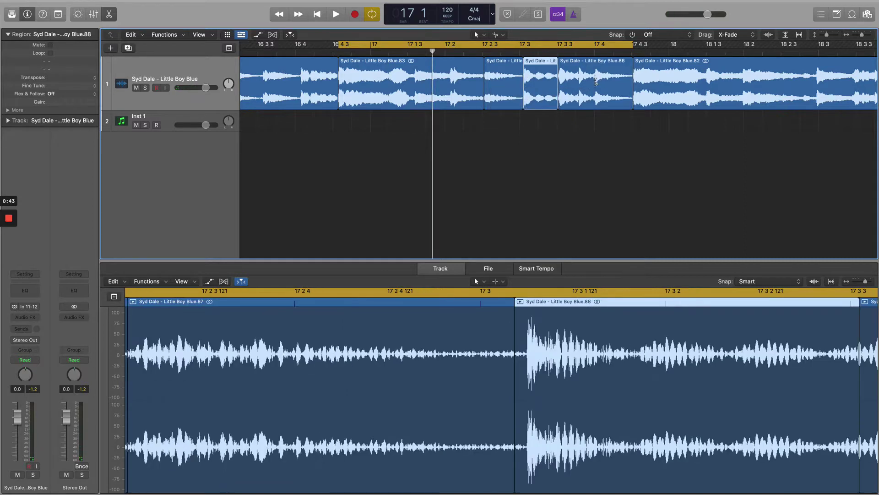
{"action": "left_click", "coordinate": [596, 81]}
{"action": "left_click", "coordinate": [417, 84]}
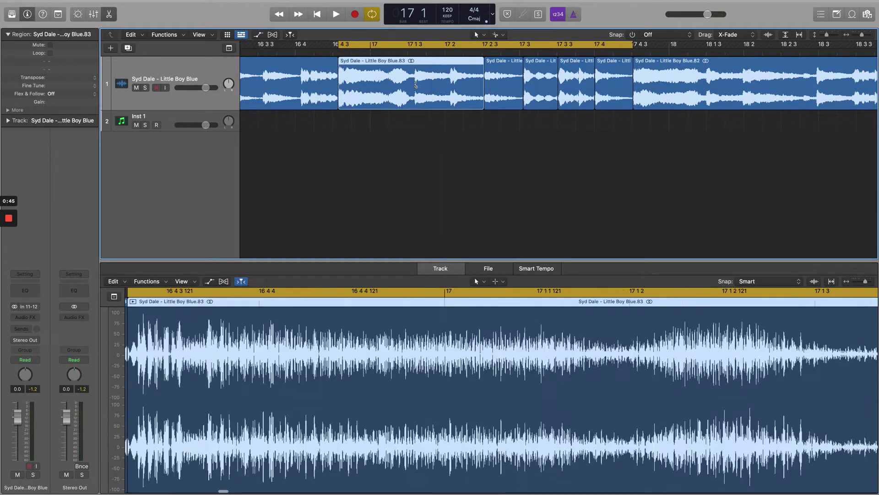
{"action": "left_click", "coordinate": [450, 84]}
{"action": "left_click", "coordinate": [377, 84]}
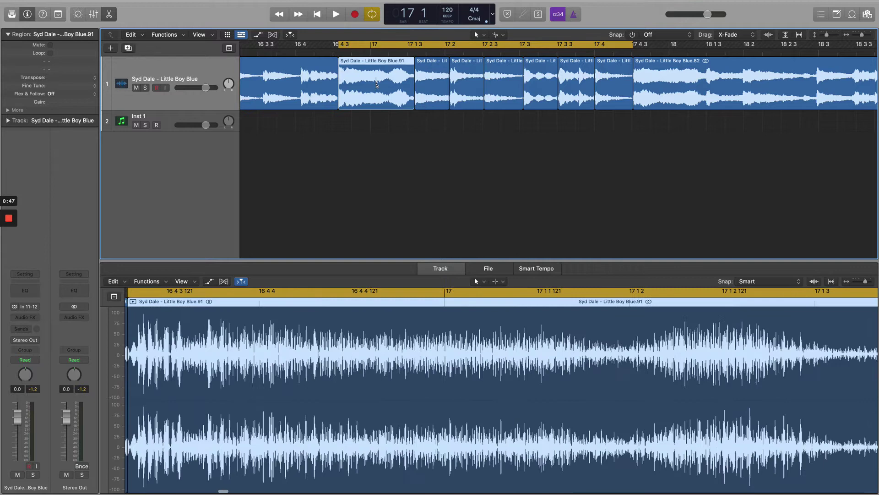
Step: Select all eight slices of the loop and play them back briefly
{"action": "left_click", "coordinate": [349, 78]}
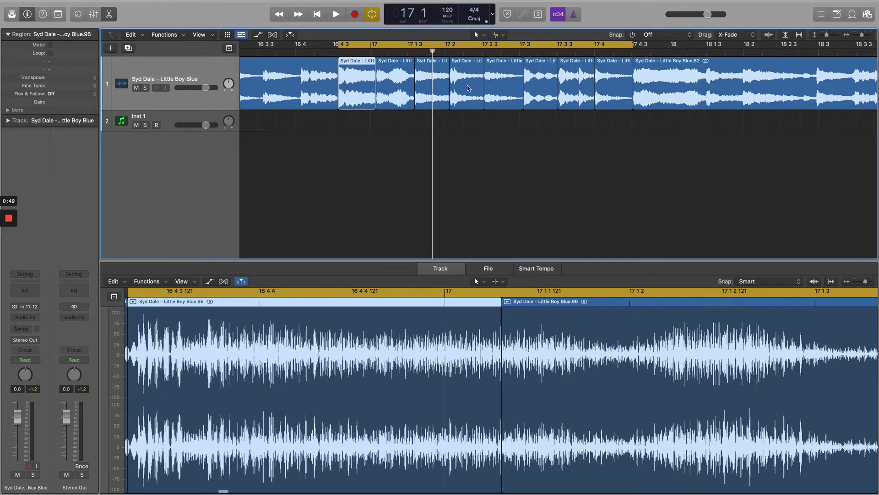
{"action": "left_click", "coordinate": [609, 90], "text": "shift"}
{"action": "left_click", "coordinate": [576, 89], "text": "shift"}
{"action": "left_click", "coordinate": [540, 87], "text": "shift"}
{"action": "left_click", "coordinate": [501, 86], "text": "shift"}
{"action": "left_click", "coordinate": [467, 87], "text": "shift"}
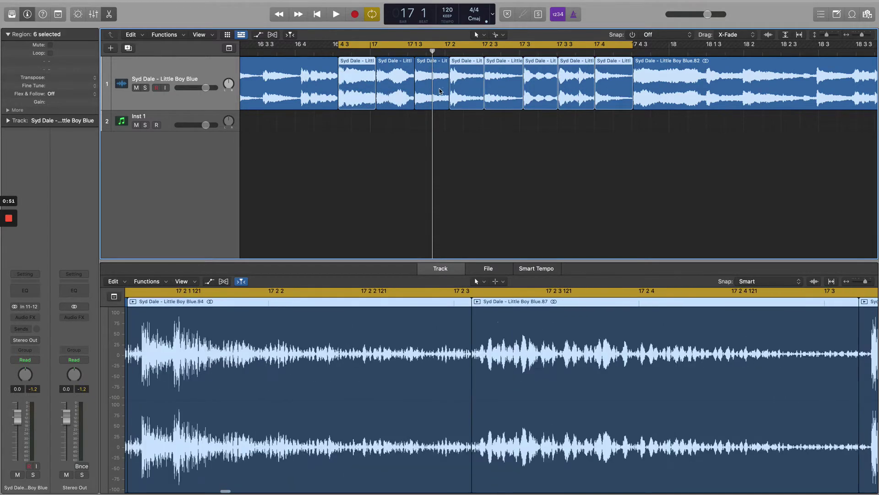
{"action": "left_click", "coordinate": [432, 87], "text": "shift"}
{"action": "left_click", "coordinate": [410, 88], "text": "shift"}
{"action": "key", "text": "space"}
{"action": "key", "text": "space"}
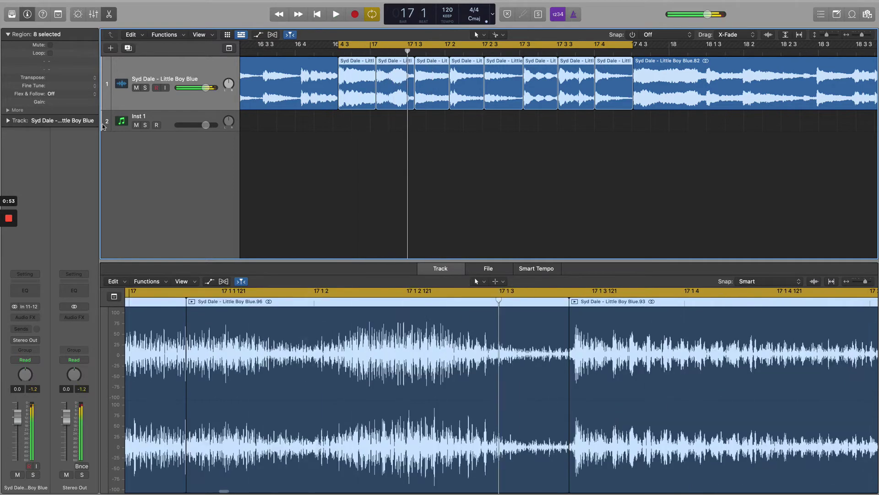
Step: Load a stereo Sampler (Multi-Sample) instrument on the Inst 1 track
{"action": "left_click", "coordinate": [157, 120]}
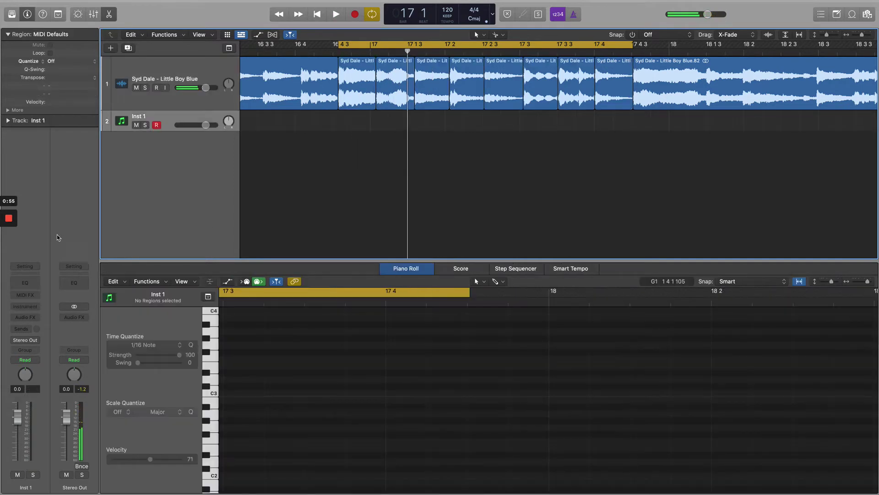
{"action": "left_click", "coordinate": [37, 307]}
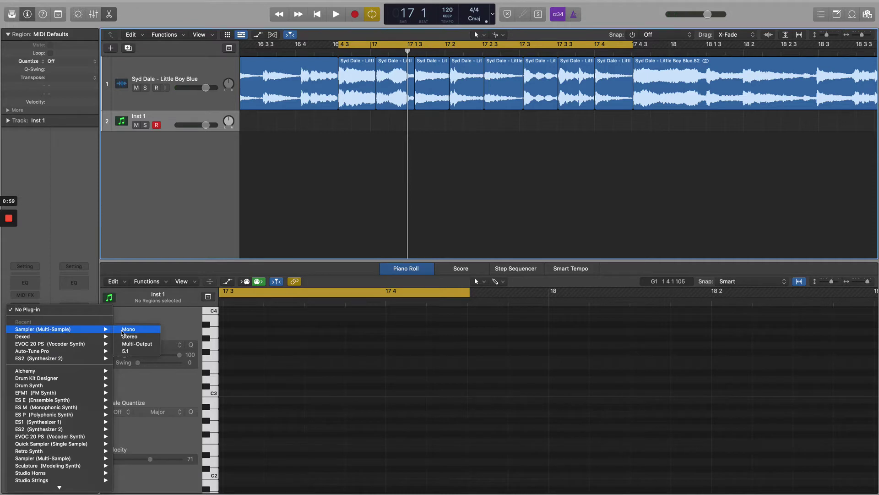
{"action": "left_click", "coordinate": [125, 339]}
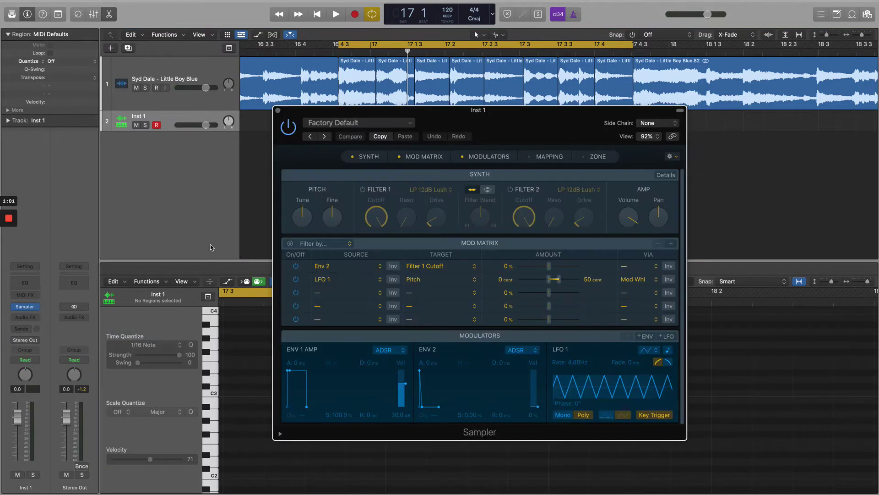
Step: Show only the Mapping pane in Sampler, hiding the Synth, Mod Matrix and Modulators panes
{"action": "left_click", "coordinate": [352, 156]}
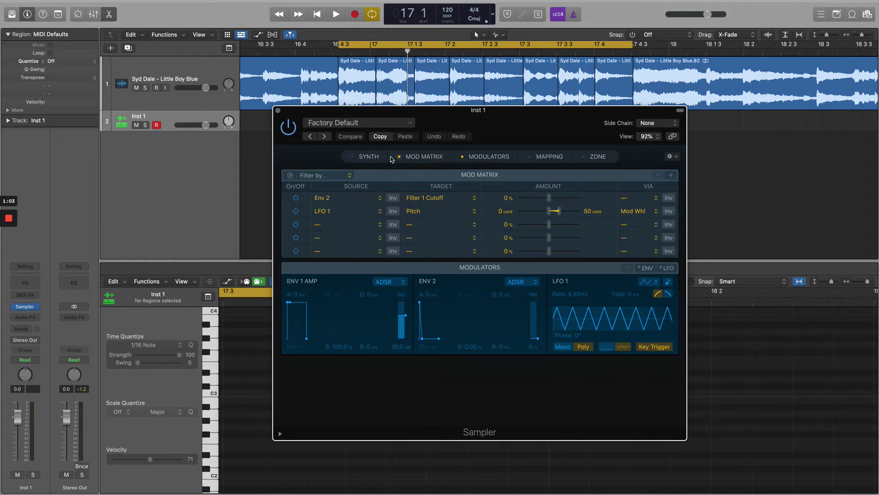
{"action": "left_click", "coordinate": [399, 157]}
{"action": "left_click", "coordinate": [530, 156]}
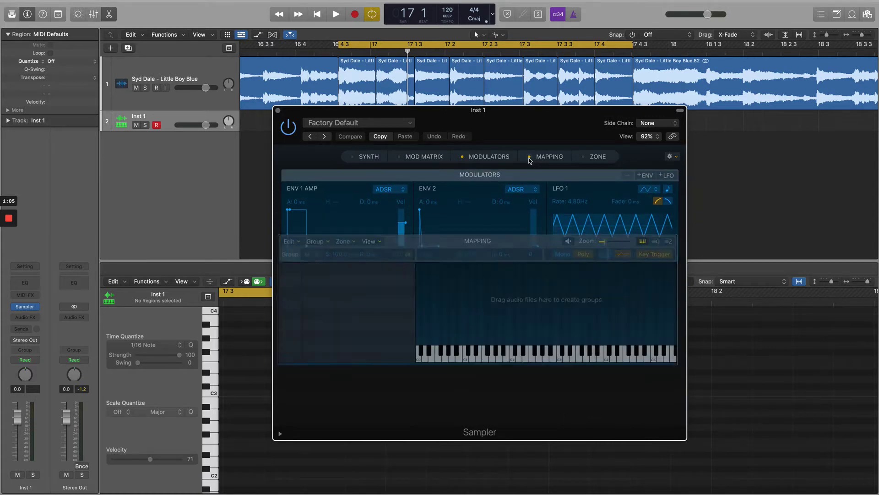
{"action": "left_click", "coordinate": [463, 157]}
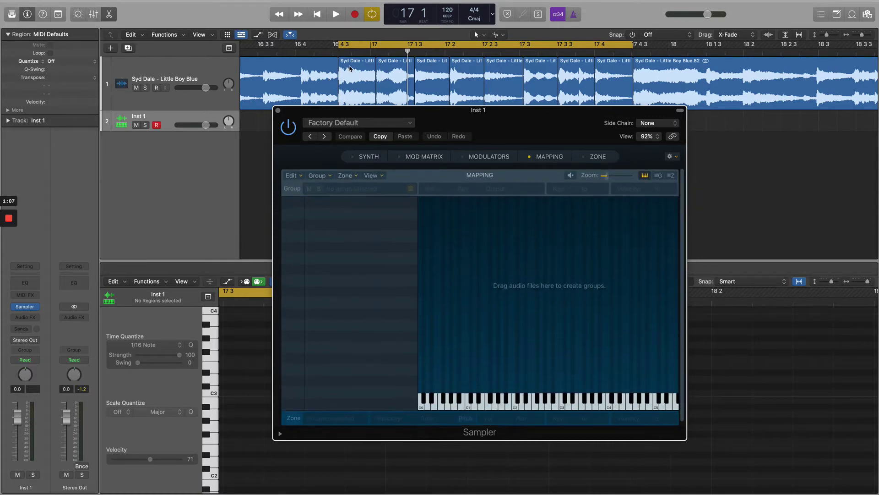
Step: Select the eight audio slices and map them onto consecutive keys in Sampler, starting at C2
{"action": "left_click", "coordinate": [350, 68]}
{"action": "left_click", "coordinate": [388, 67], "text": "shift"}
{"action": "left_click", "coordinate": [430, 74], "text": "shift"}
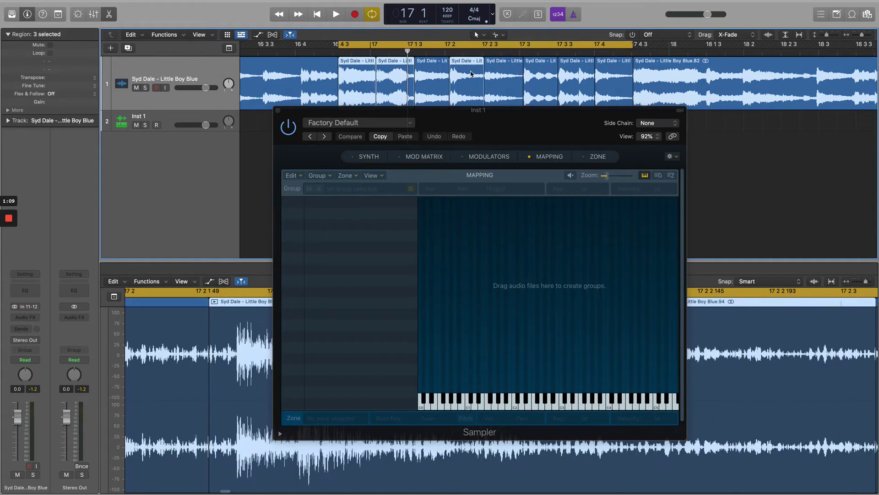
{"action": "left_click", "coordinate": [466, 77], "text": "shift"}
{"action": "left_click", "coordinate": [502, 77], "text": "shift"}
{"action": "left_click", "coordinate": [540, 77], "text": "shift"}
{"action": "left_click", "coordinate": [569, 77], "text": "shift"}
{"action": "left_click", "coordinate": [597, 78], "text": "shift"}
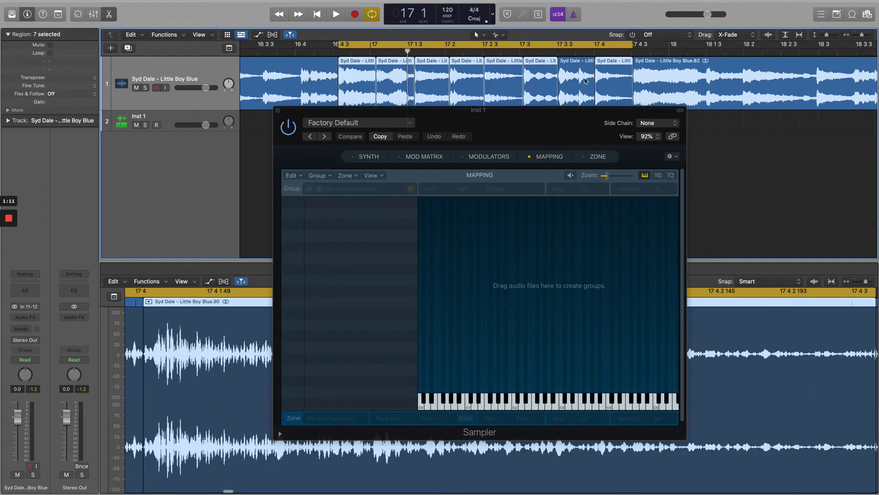
{"action": "left_click_drag", "start_coordinate": [382, 66], "coordinate": [515, 393]}
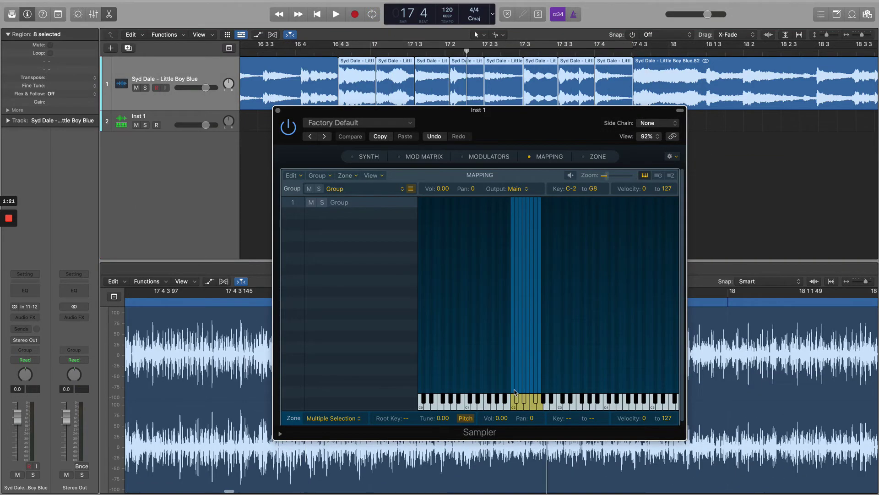
Step: Turn the loop's cycle range back on, then switch to the Inst 1 track and close the Sampler window
{"action": "left_click", "coordinate": [404, 47]}
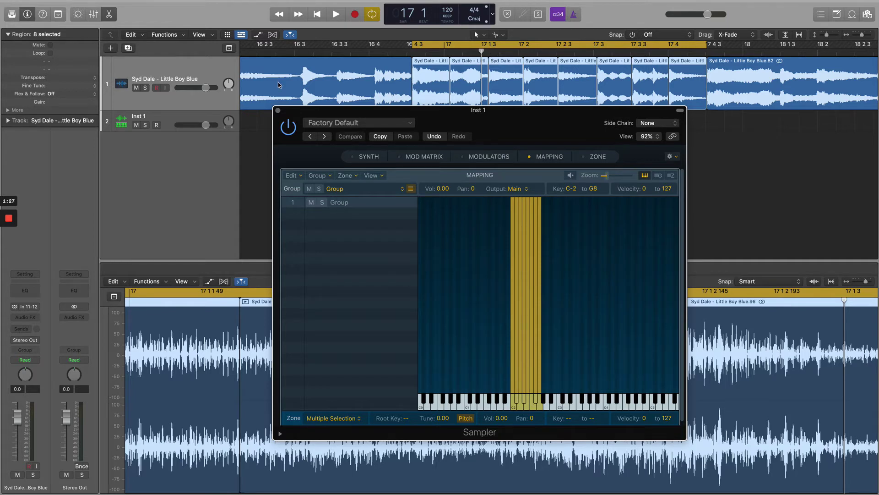
{"action": "left_click", "coordinate": [209, 116]}
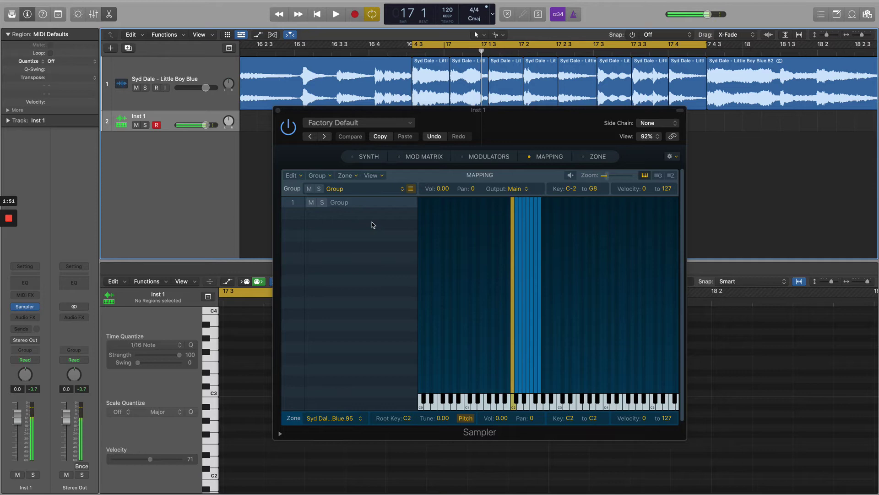
{"action": "left_click", "coordinate": [277, 111]}
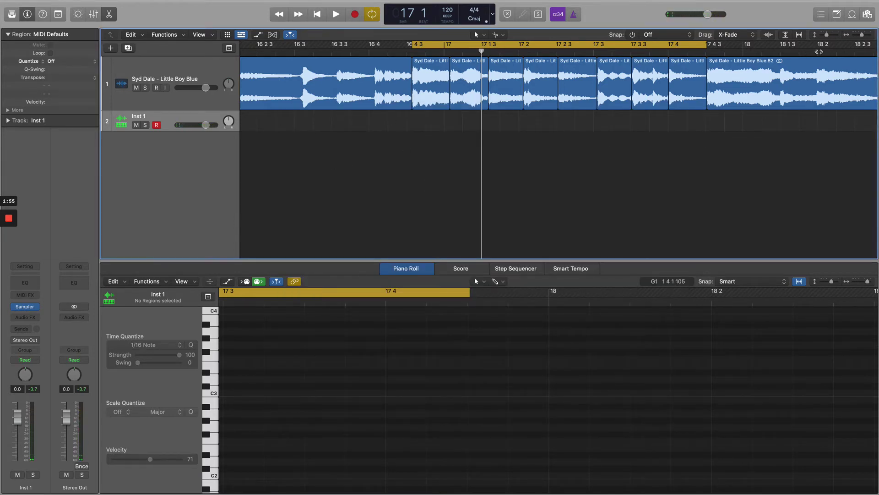
Step: Return to the start of the project and mute the Syd Dale - Little Boy Blue track
{"action": "scroll", "coordinate": [394, 159], "scroll_direction": "right", "scroll_amount": 4}
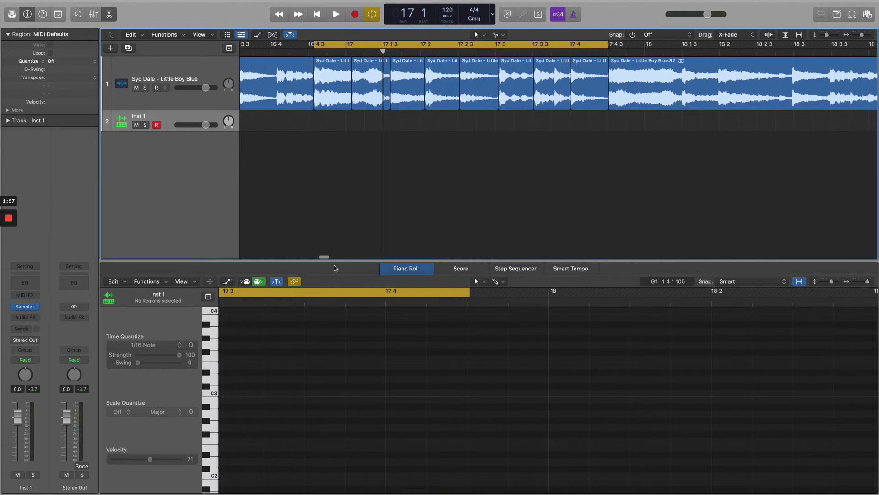
{"action": "left_click_drag", "start_coordinate": [323, 256], "coordinate": [198, 252]}
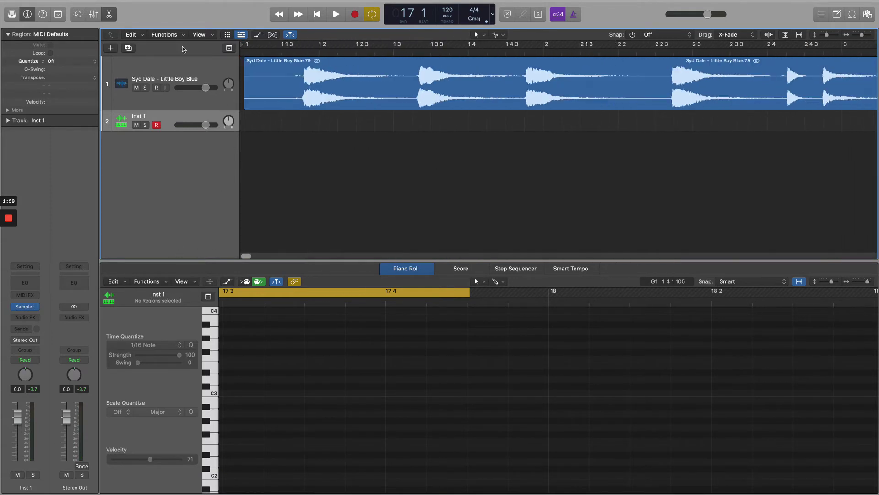
{"action": "left_click", "coordinate": [137, 90]}
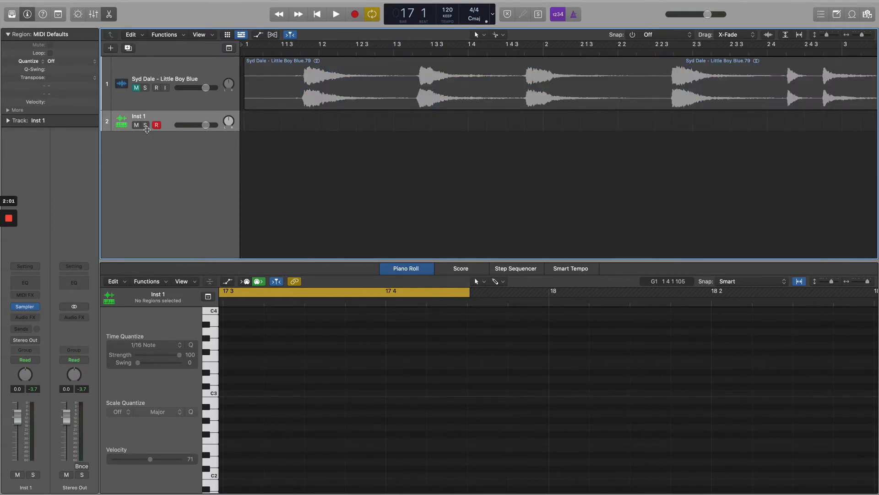
Step: Enlarge the Inst 1 track's height and create an empty one-bar MIDI region on it at bar 1
{"action": "left_click_drag", "start_coordinate": [146, 131], "coordinate": [142, 192]}
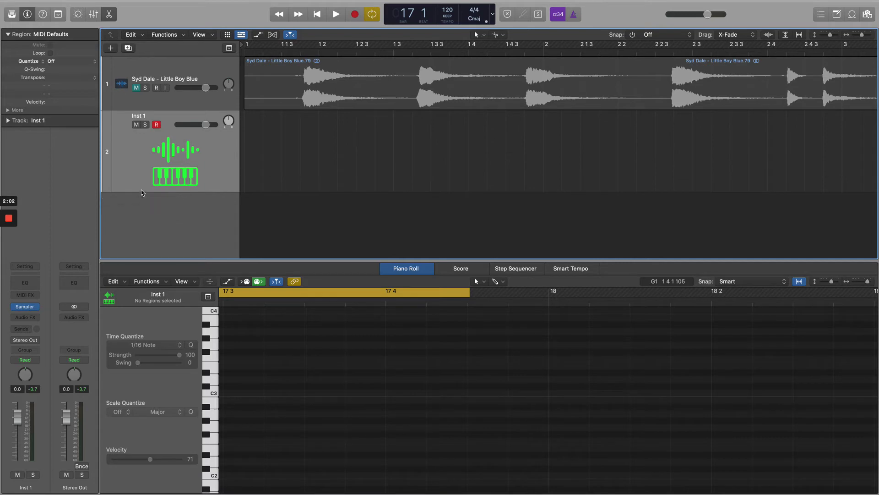
{"action": "right_click", "coordinate": [251, 138]}
{"action": "left_click", "coordinate": [282, 141]}
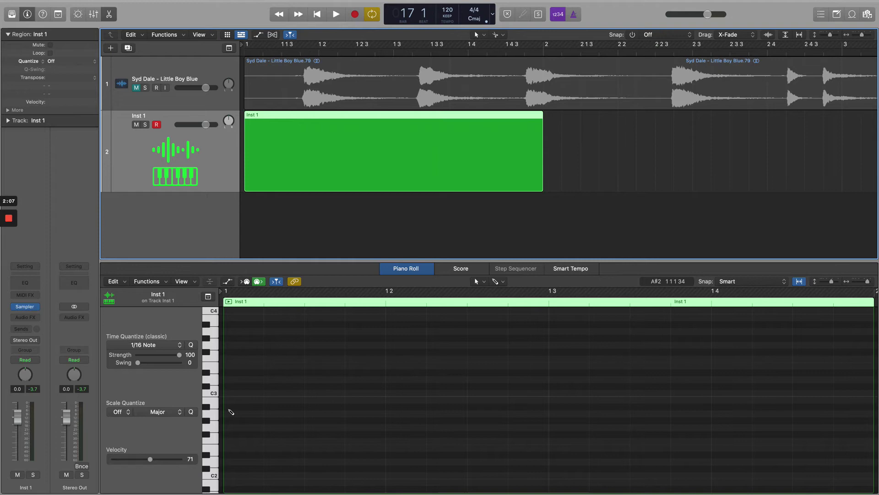
Step: Fill the Inst 1 region with eight consecutive eighth notes rising chromatically from C2 to G2
{"action": "left_click", "coordinate": [232, 479]}
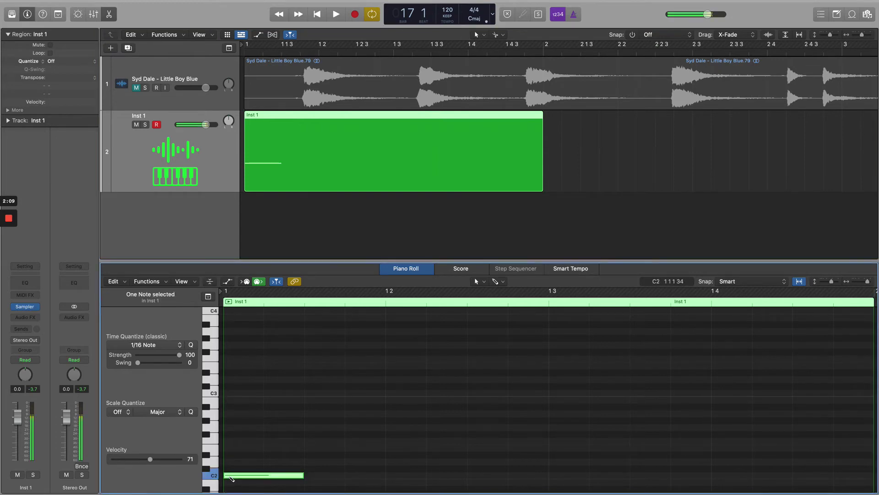
{"action": "left_click", "coordinate": [307, 467]}
{"action": "left_click", "coordinate": [388, 460]}
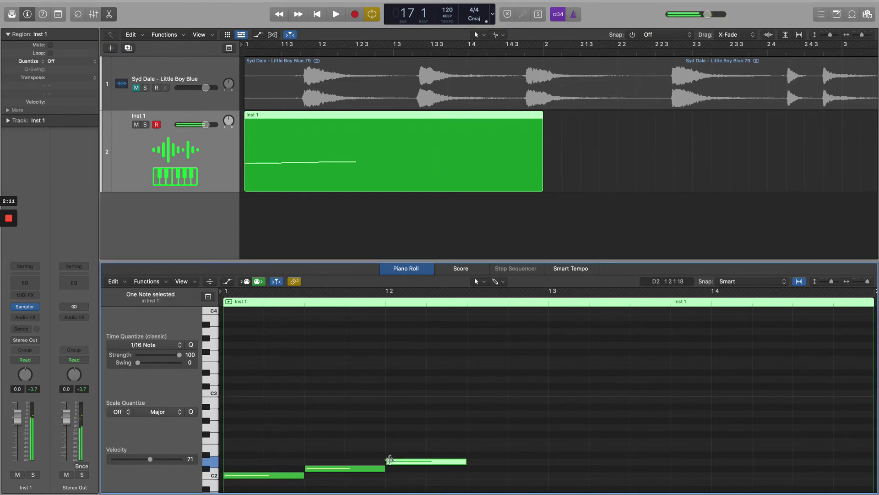
{"action": "left_click", "coordinate": [469, 454]}
{"action": "left_click", "coordinate": [552, 447]}
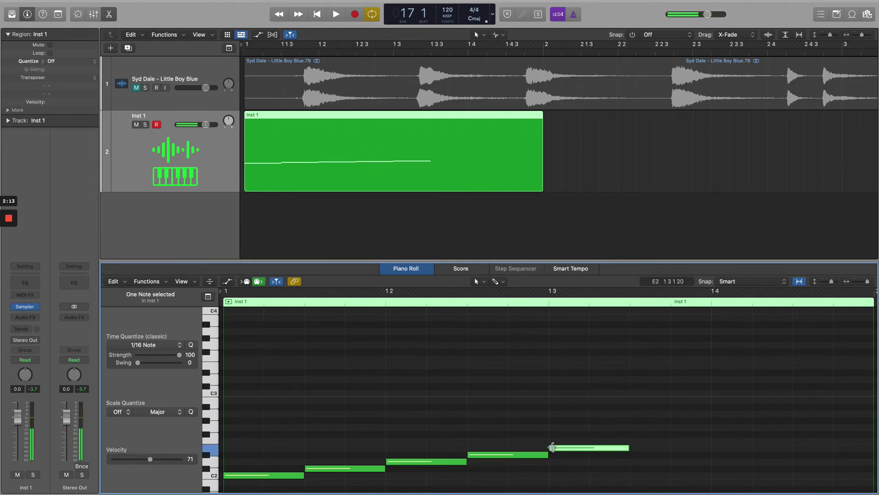
{"action": "left_click", "coordinate": [636, 441]}
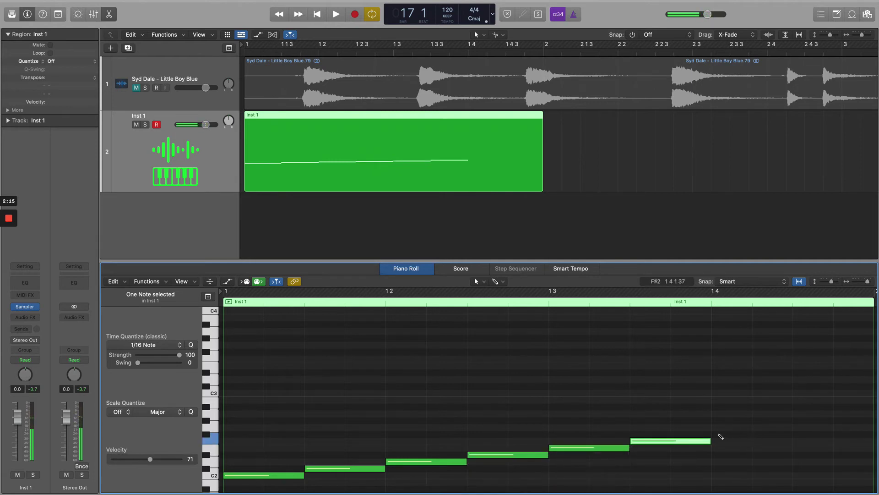
{"action": "left_click", "coordinate": [714, 433]}
{"action": "left_click", "coordinate": [794, 428]}
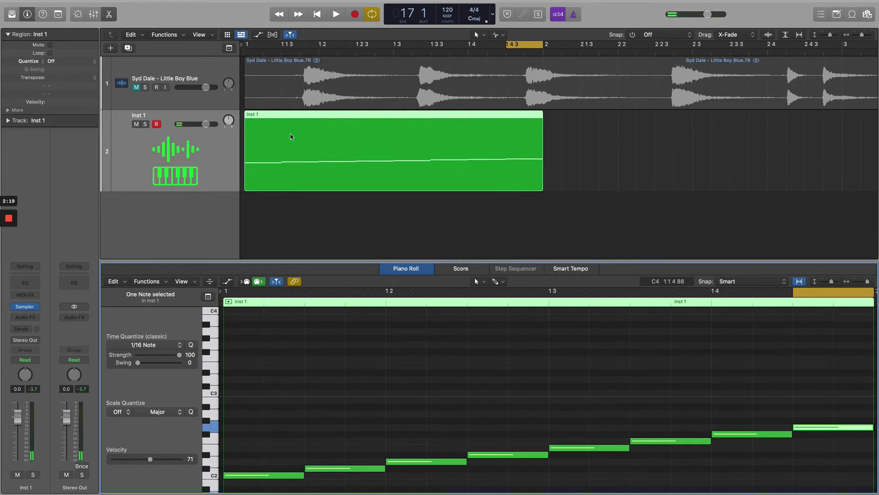
Step: Play the Inst 1 region as the cycle range and raise the project tempo to 150
{"action": "left_click", "coordinate": [288, 119]}
{"action": "key", "text": "u"}
{"action": "key", "text": "space"}
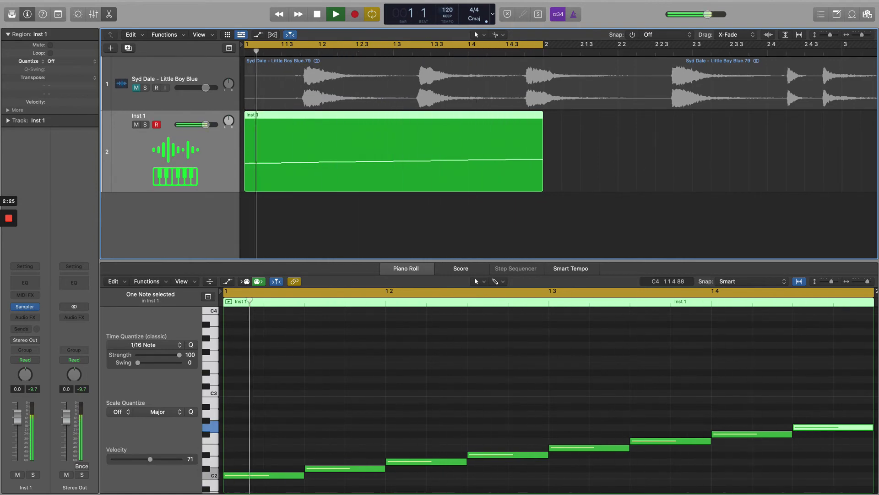
{"action": "mouse_move", "coordinate": [448, 9]}
{"action": "left_mouse_down"}
{"action": "mouse_move", "coordinate": [448, 0]}
{"action": "mouse_move", "coordinate": [448, 10]}
{"action": "left_mouse_up"}
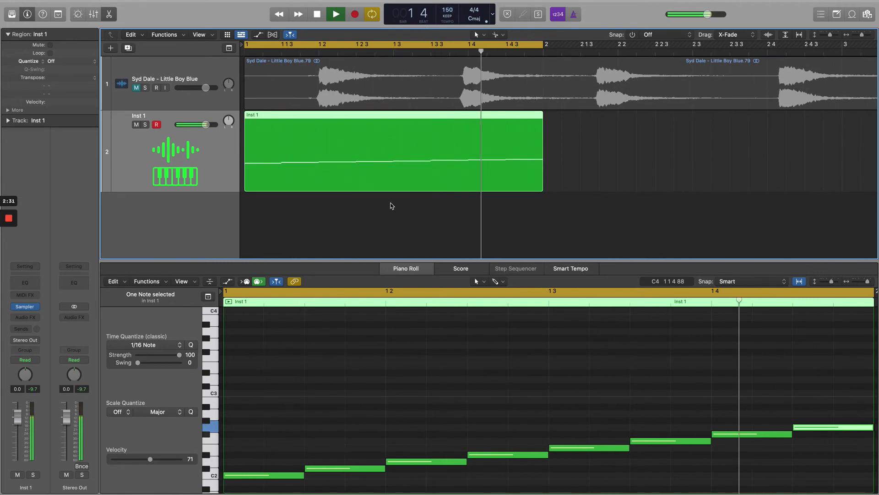
{"action": "key", "text": "space"}
Step: Repitch the second note to F2, fourth to C#2, fifth to D#2, sixth to F#2 and seventh to E2, and audition the loop
{"action": "left_click_drag", "start_coordinate": [358, 469], "coordinate": [356, 444]}
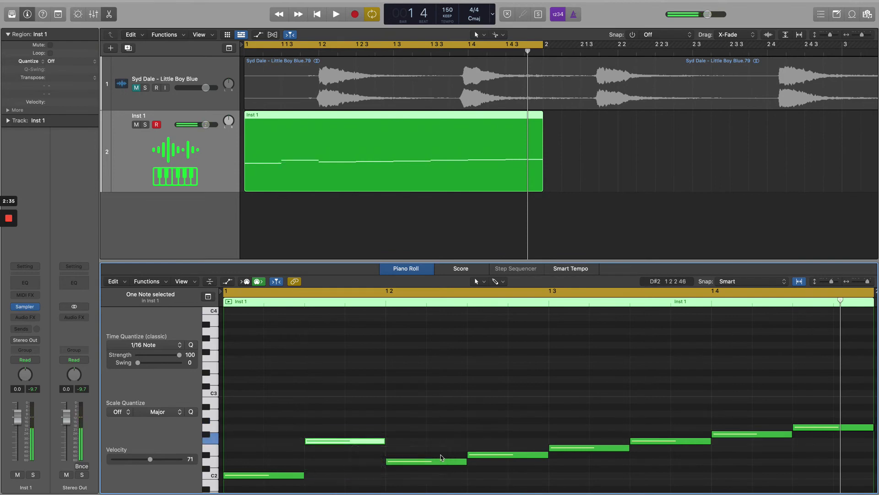
{"action": "left_click_drag", "start_coordinate": [479, 458], "coordinate": [478, 471]}
{"action": "left_click_drag", "start_coordinate": [558, 453], "coordinate": [559, 459]}
{"action": "left_click_drag", "start_coordinate": [643, 445], "coordinate": [653, 438]}
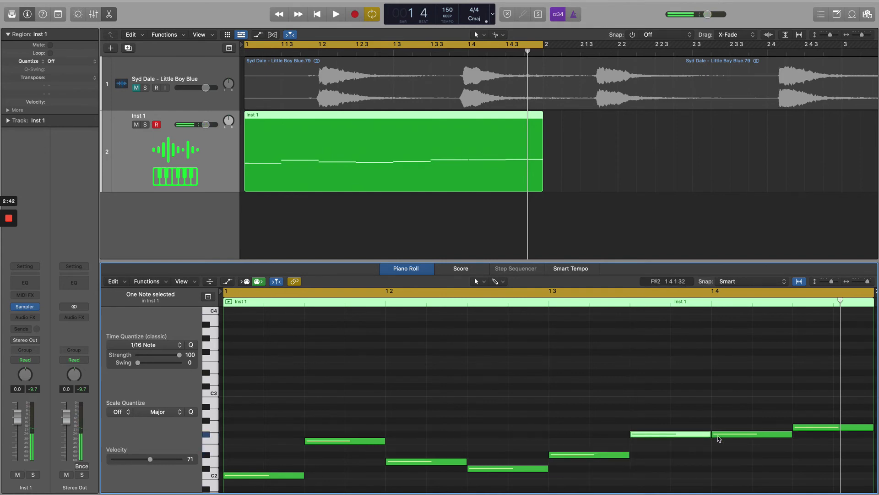
{"action": "left_click_drag", "start_coordinate": [718, 435], "coordinate": [719, 449]}
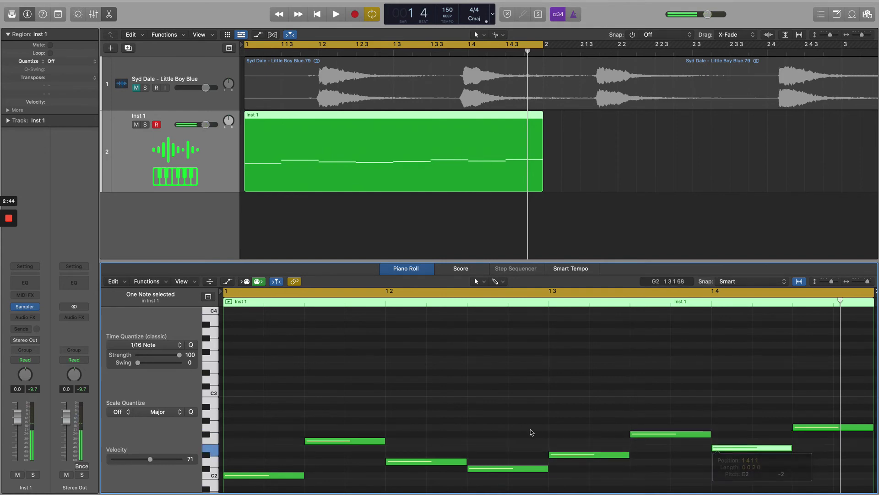
{"action": "key", "text": "space"}
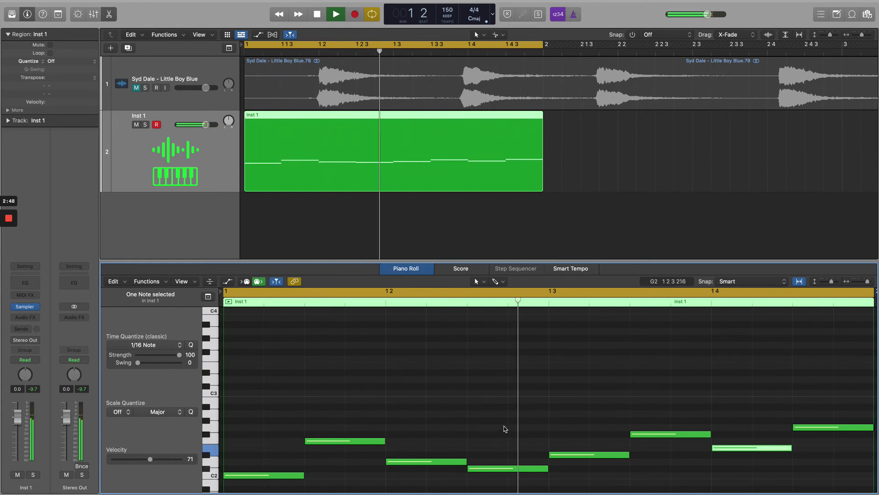
{"action": "key", "text": "space"}
Step: Shorten the F2 note to a sixteenth, add another sixteenth F2 directly after it, and audition the loop
{"action": "left_click_drag", "start_coordinate": [383, 441], "coordinate": [365, 443]}
{"action": "key", "text": "space"}
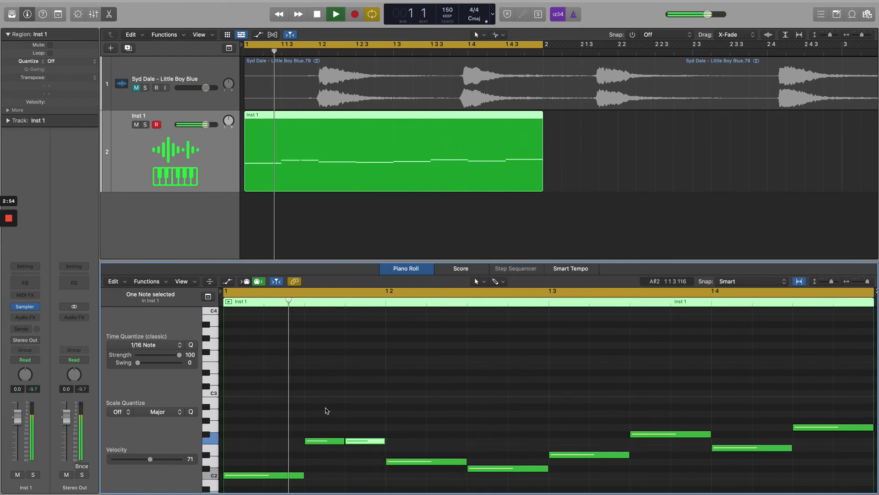
{"action": "key", "text": "space"}
Step: Syncopate the middle notes: D2 cut to a sixteenth, C#2 moved to 1 2 2, D2 added at 1 2 4, D#2 starting at 1 3 2
{"action": "mouse_move", "coordinate": [464, 462]}
{"action": "left_mouse_down"}
{"action": "mouse_move", "coordinate": [425, 462]}
{"action": "mouse_move", "coordinate": [432, 472]}
{"action": "mouse_move", "coordinate": [478, 472]}
{"action": "left_mouse_up"}
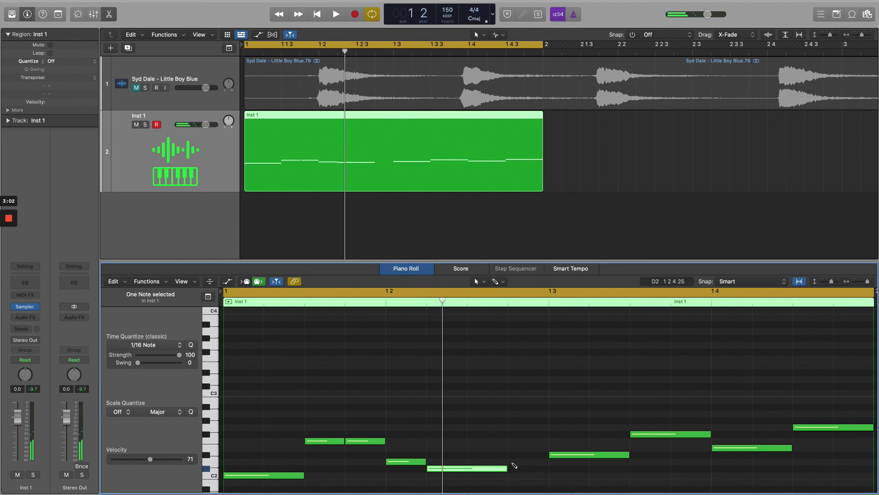
{"action": "left_click", "coordinate": [515, 466]}
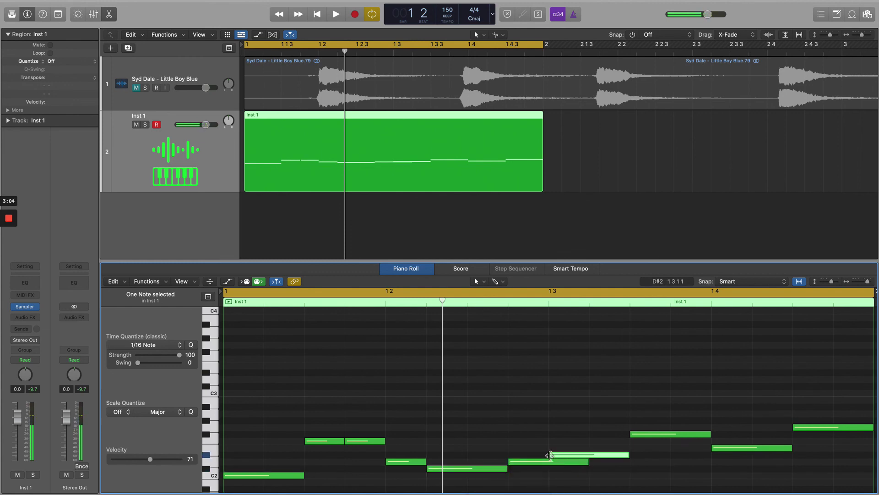
{"action": "left_click_drag", "start_coordinate": [550, 455], "coordinate": [589, 456]}
{"action": "key", "text": "space"}
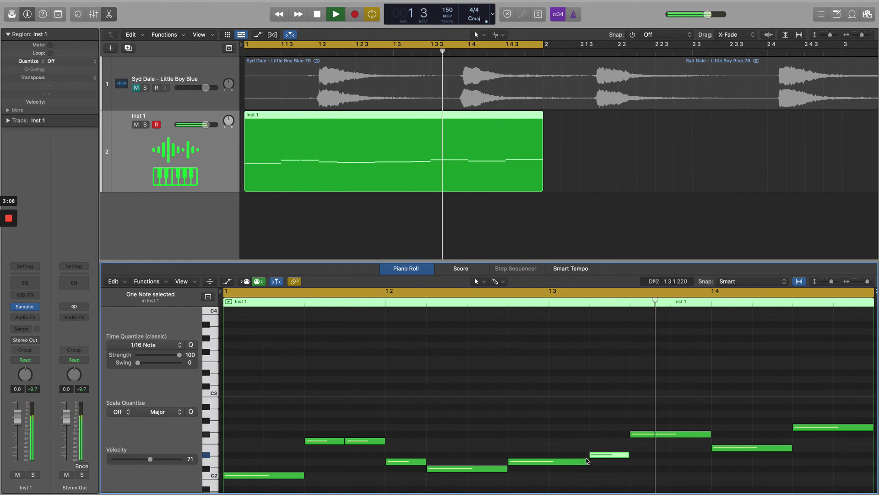
{"action": "key", "text": "space"}
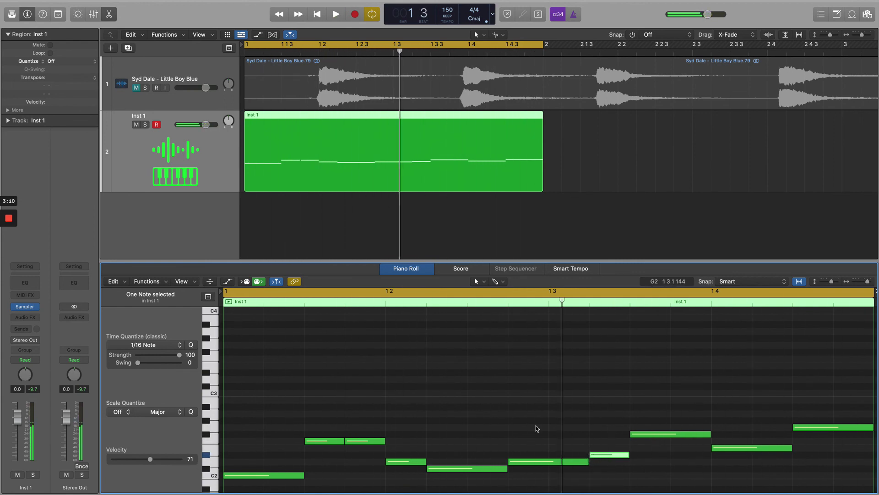